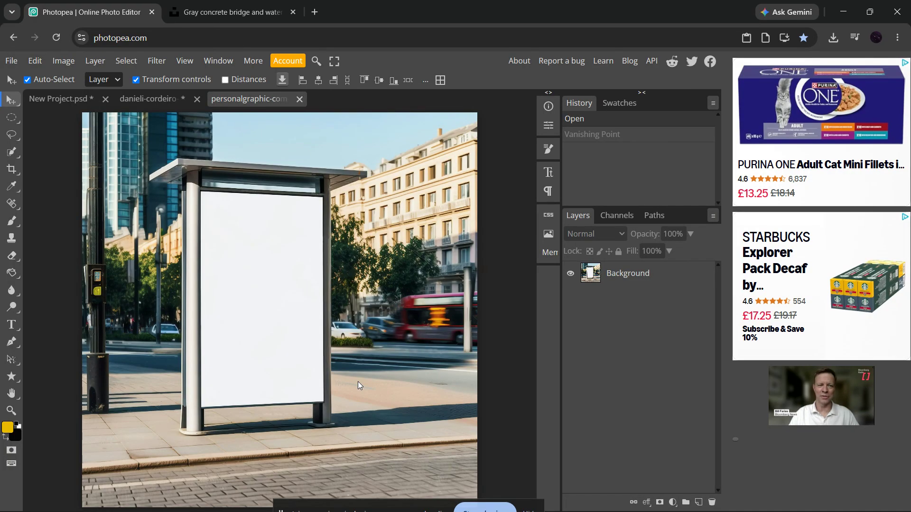
# Open the Vanishing Point filter on the Background layer of the bus-stop billboard photo
pyautogui.click(662, 277)
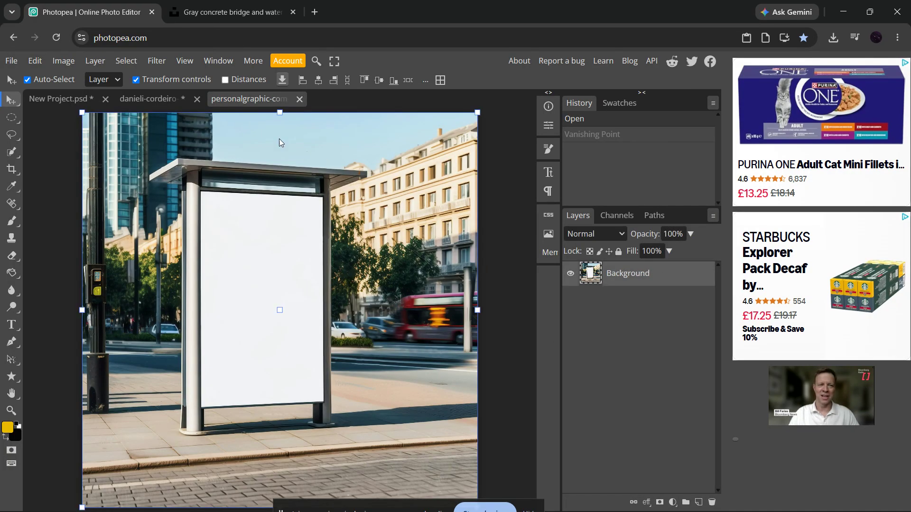
pyautogui.click(156, 61)
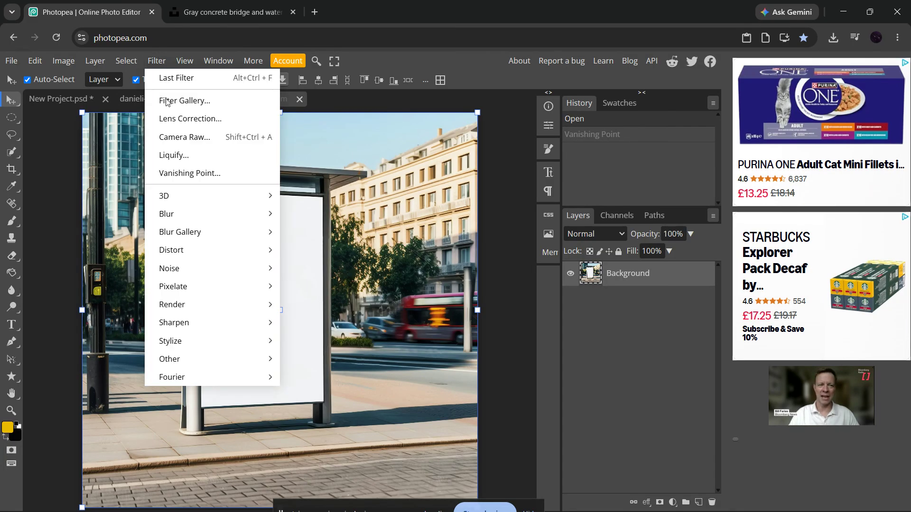
pyautogui.click(190, 174)
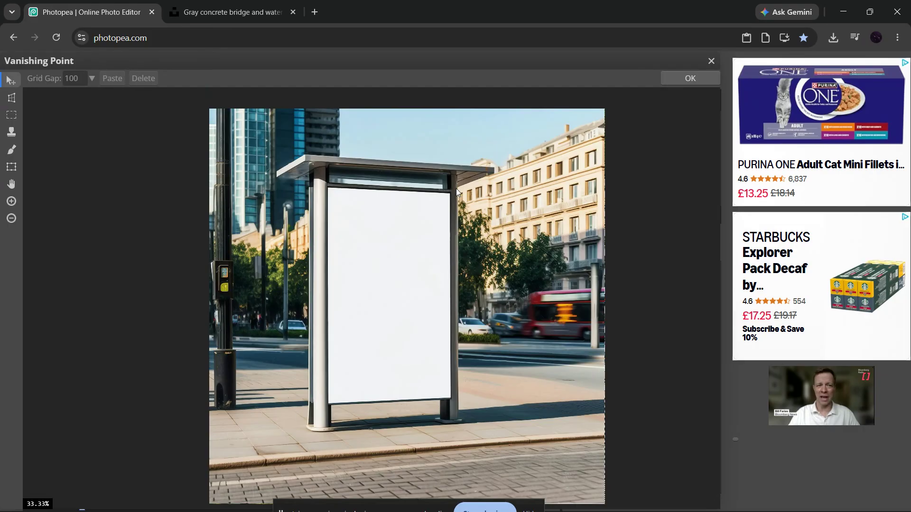
# Start a perspective plane by placing its first two corners on the blank billboard panel's upper-left and upper-right corners
pyautogui.scroll(1, 399, 266)
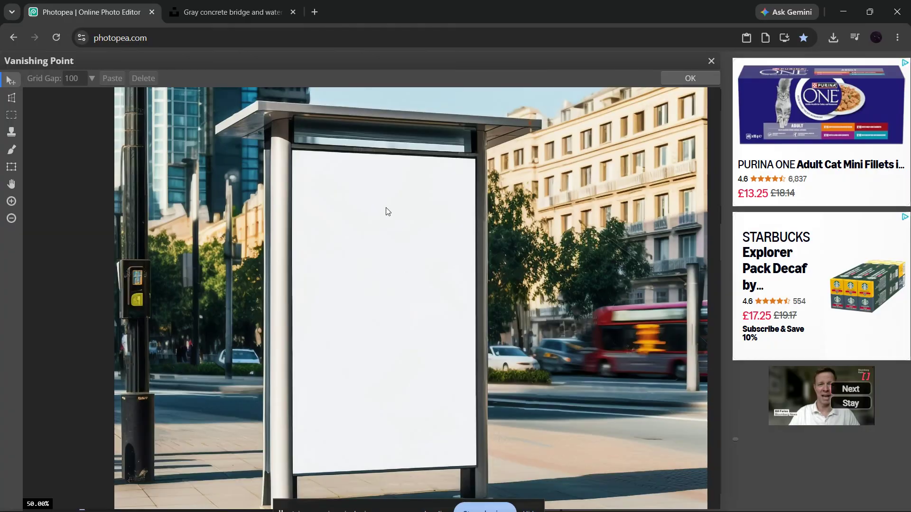
pyautogui.click(14, 102)
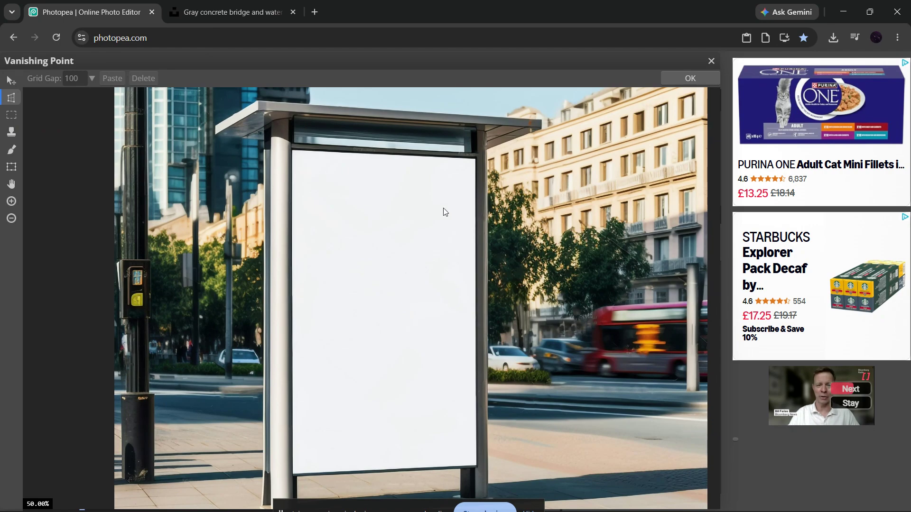
pyautogui.scroll(1, 443, 209)
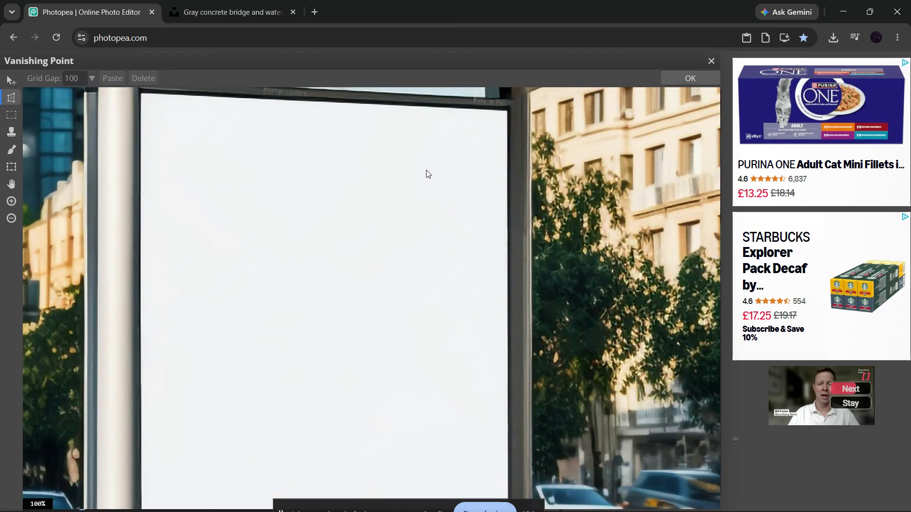
pyautogui.click(142, 95)
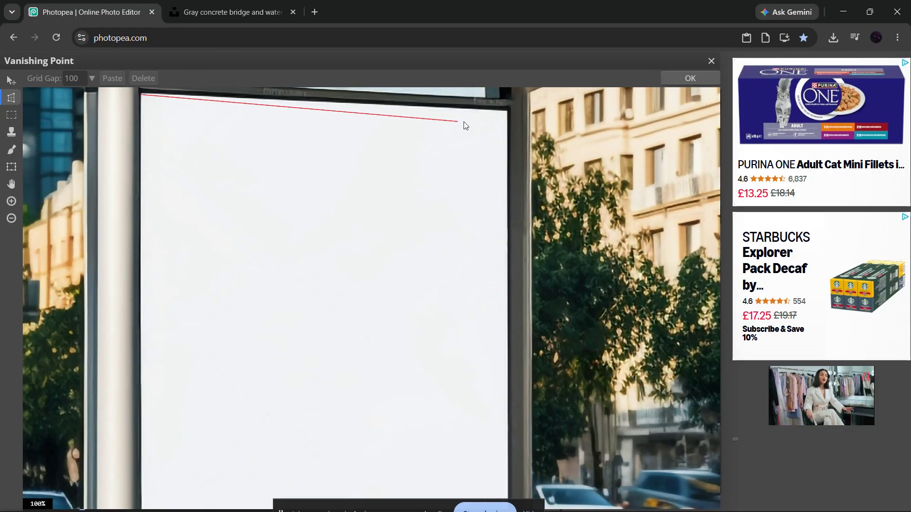
pyautogui.click(507, 111)
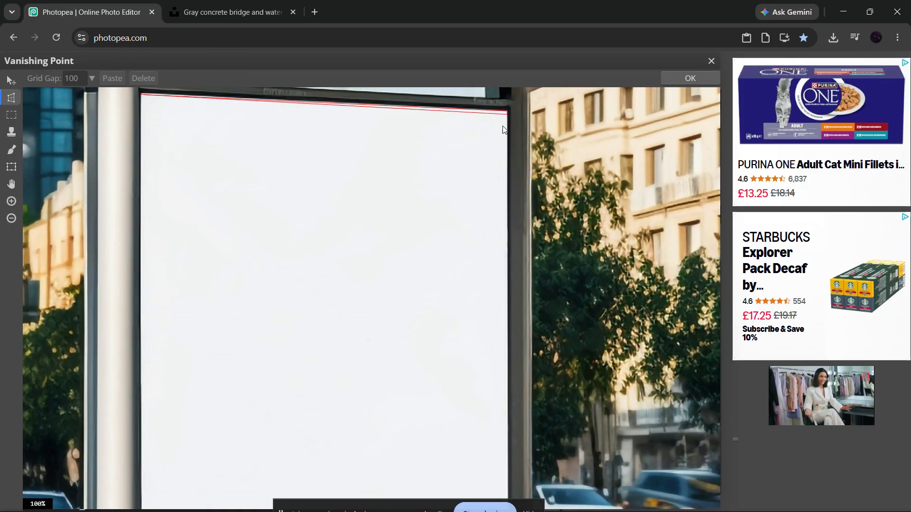
# Complete the perspective plane by placing its remaining corners on the billboard panel's lower-right and lower-left corners
pyautogui.scroll(-2, 504, 427)
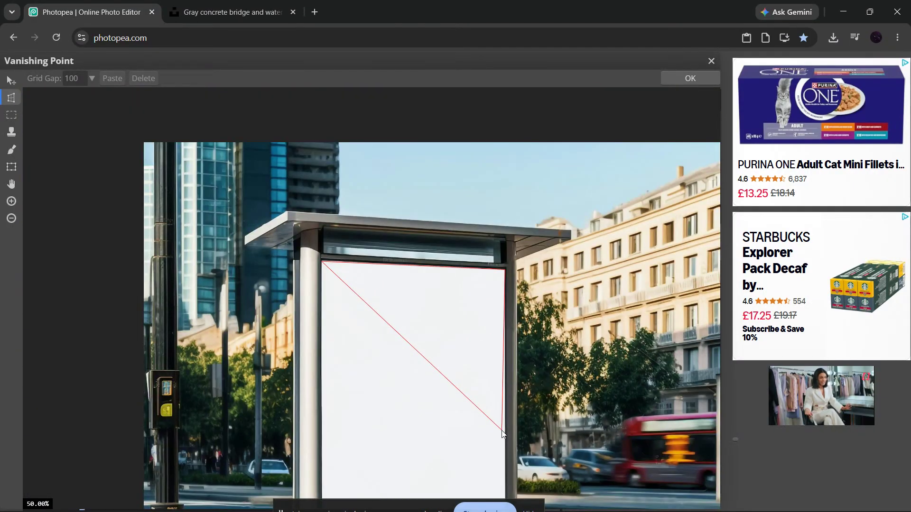
pyautogui.moveTo(472, 429); pyautogui.dragTo(484, 187)
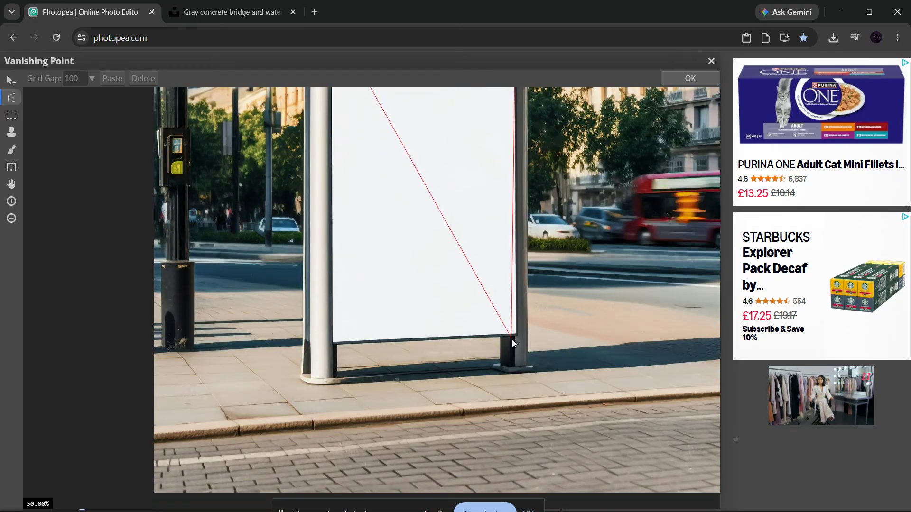
pyautogui.scroll(10, 515, 335)
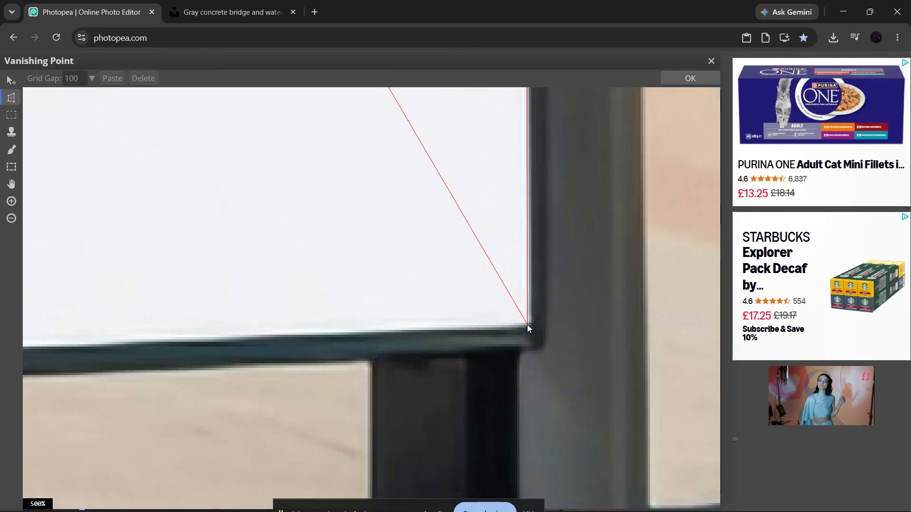
pyautogui.click(531, 323)
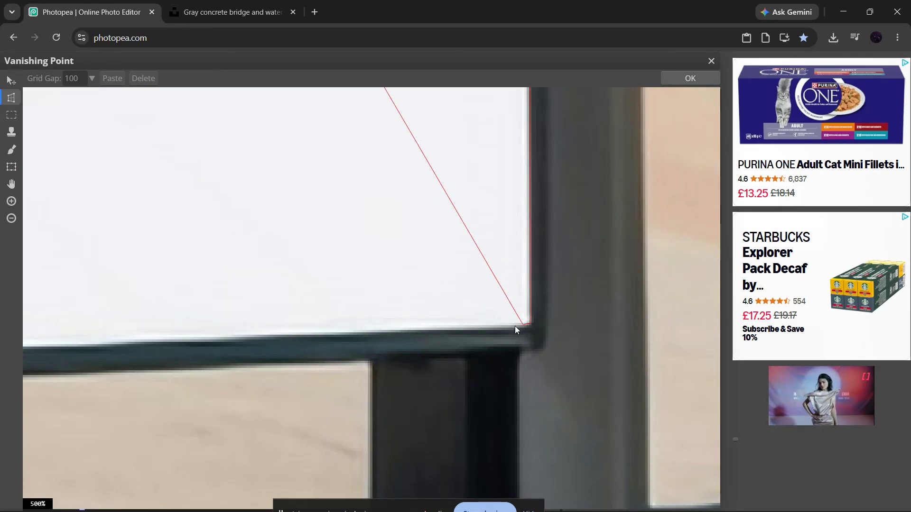
pyautogui.moveTo(178, 324); pyautogui.dragTo(688, 317)
pyautogui.moveTo(158, 339); pyautogui.dragTo(663, 313)
pyautogui.moveTo(185, 323); pyautogui.dragTo(649, 328)
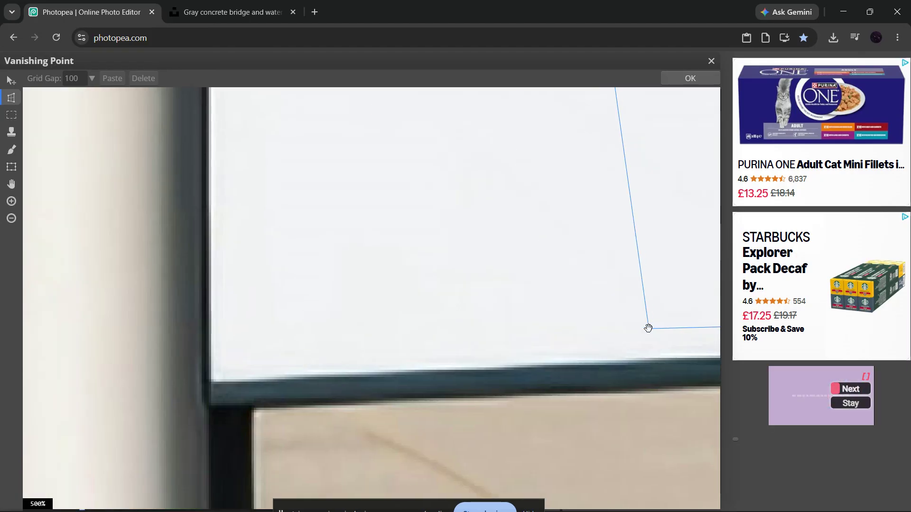
pyautogui.click(211, 383)
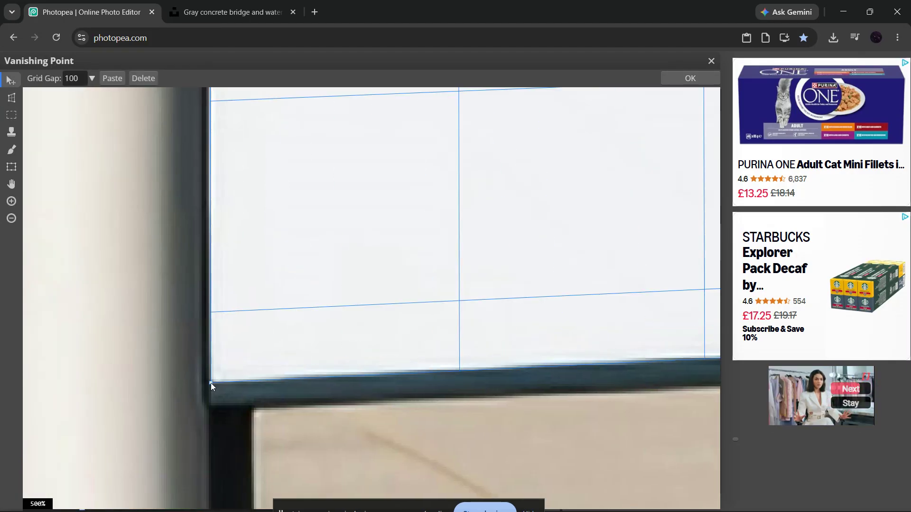
# Move the plane's lower-right corner slightly down so it fits the dark frame edge of the billboard
pyautogui.scroll(-8, 534, 364)
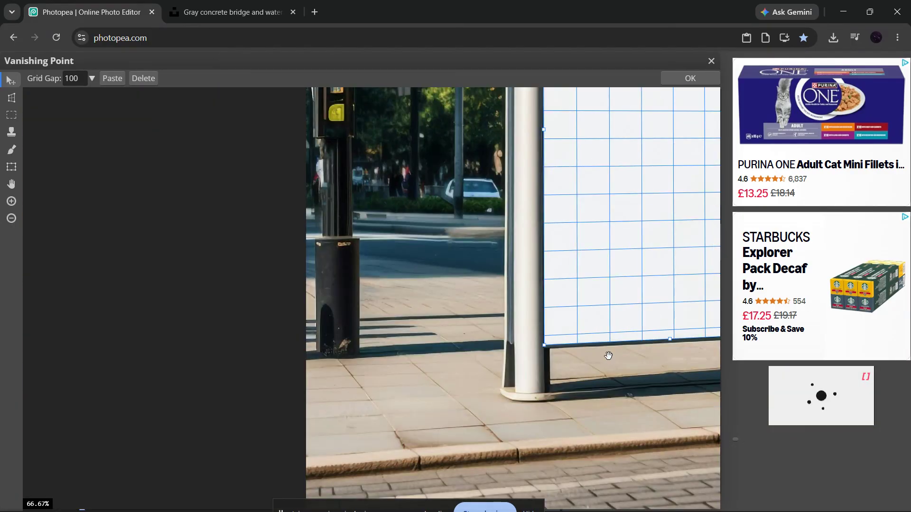
pyautogui.moveTo(621, 373); pyautogui.dragTo(237, 416)
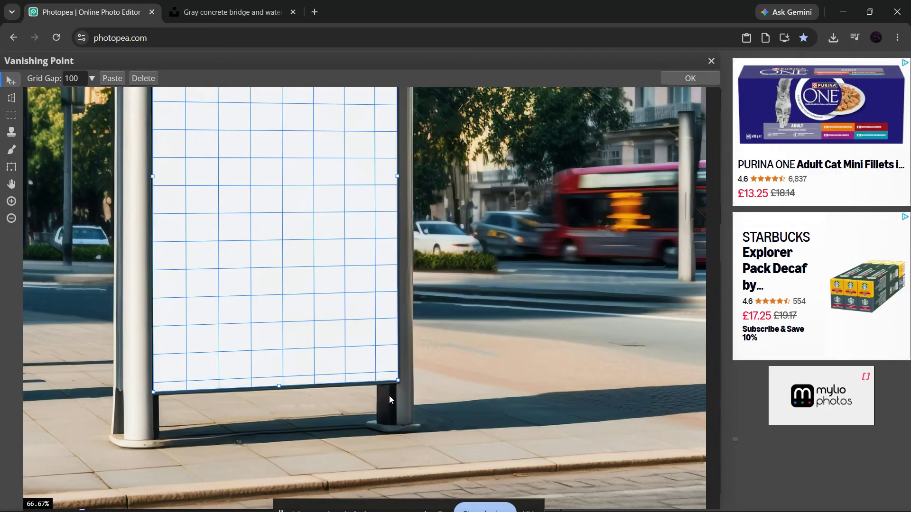
pyautogui.scroll(3, 389, 395)
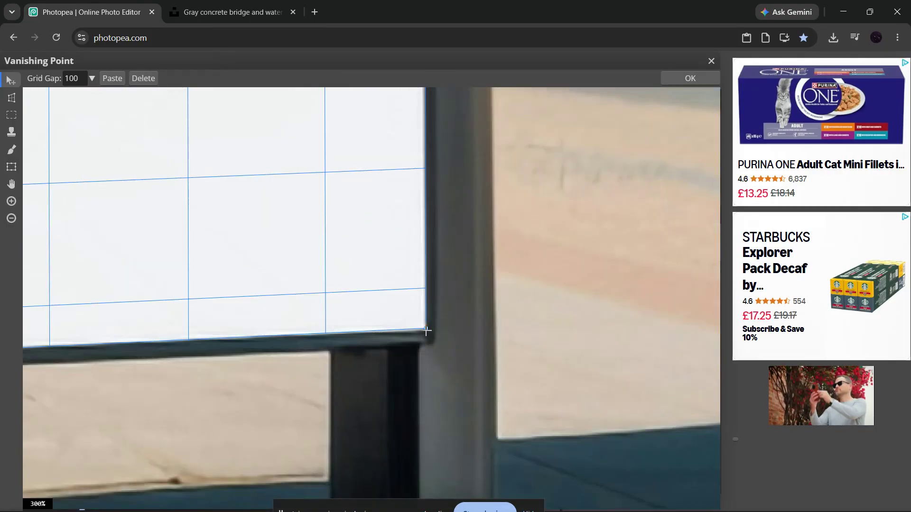
pyautogui.moveTo(425, 328); pyautogui.dragTo(424, 335)
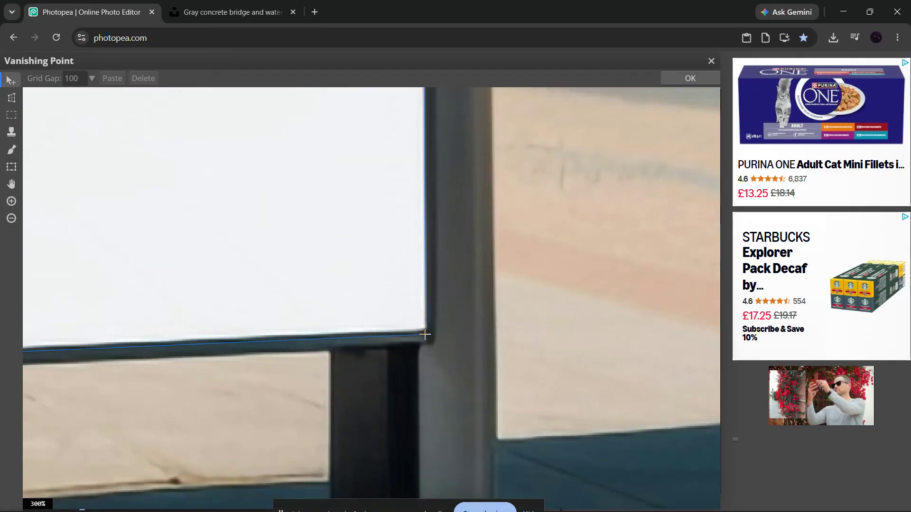
# Move the plane's upper-left corner slightly up so it fits the top edge of the white billboard panel
pyautogui.scroll(-1, 292, 237)
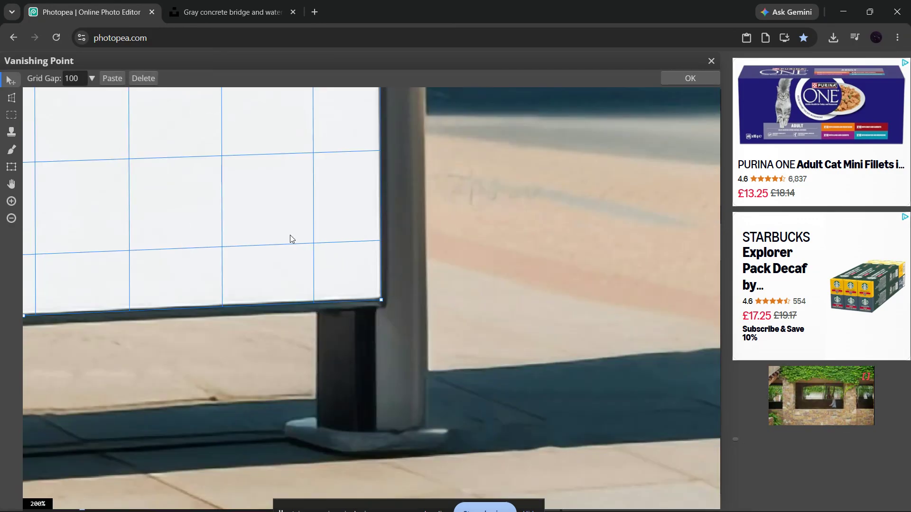
pyautogui.scroll(-2, 292, 237)
pyautogui.moveTo(354, 216); pyautogui.dragTo(550, 504)
pyautogui.moveTo(433, 229); pyautogui.dragTo(439, 407)
pyautogui.scroll(5, 277, 299)
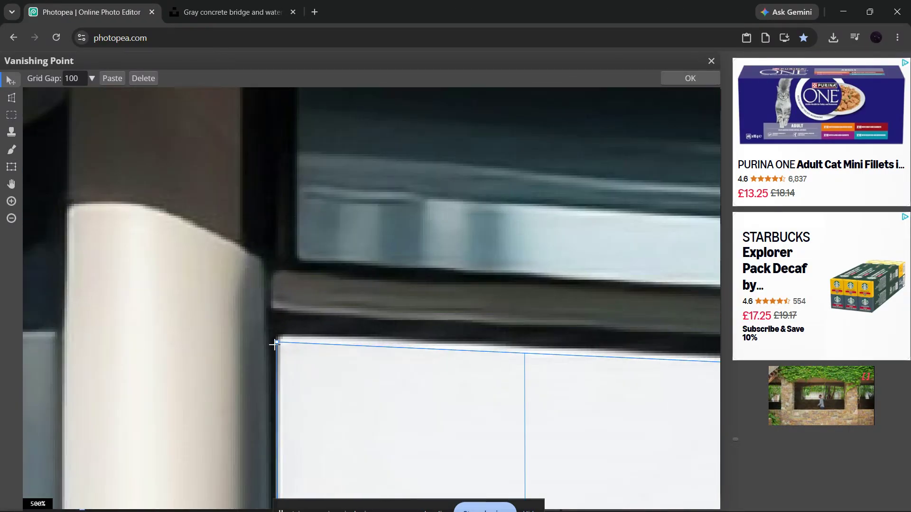
pyautogui.moveTo(275, 343); pyautogui.dragTo(279, 335)
# Copy the waterfall photo from the Unsplash page and paste it into the Vanishing Point plane on the billboard
pyautogui.scroll(-3, 500, 378)
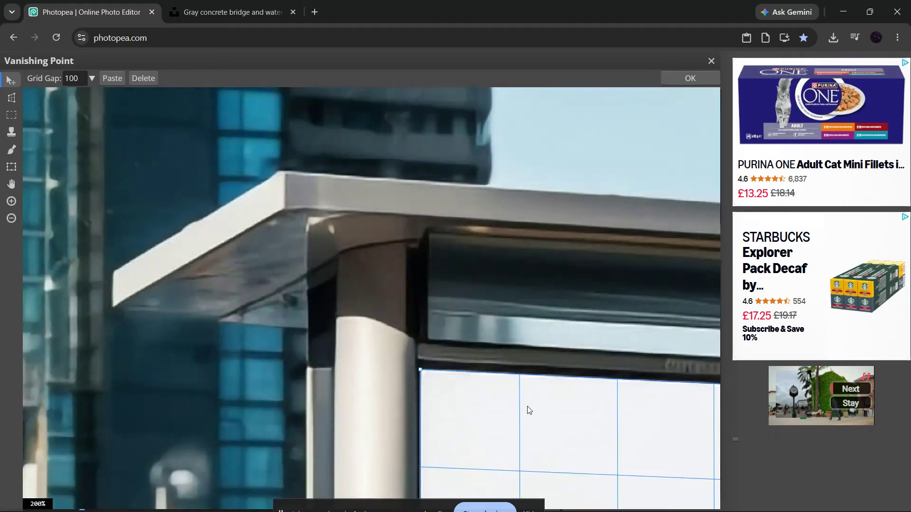
pyautogui.scroll(-2, 592, 412)
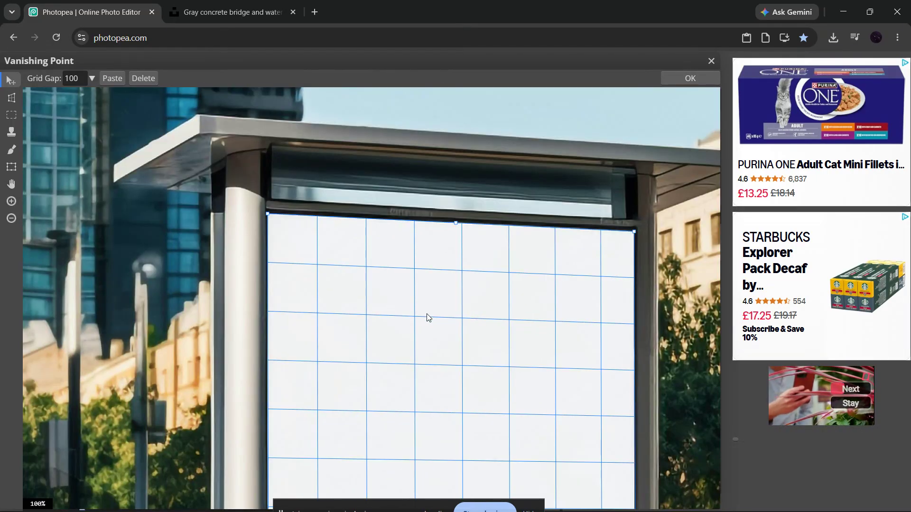
pyautogui.scroll(-1, 426, 314)
pyautogui.scroll(-1, 614, 365)
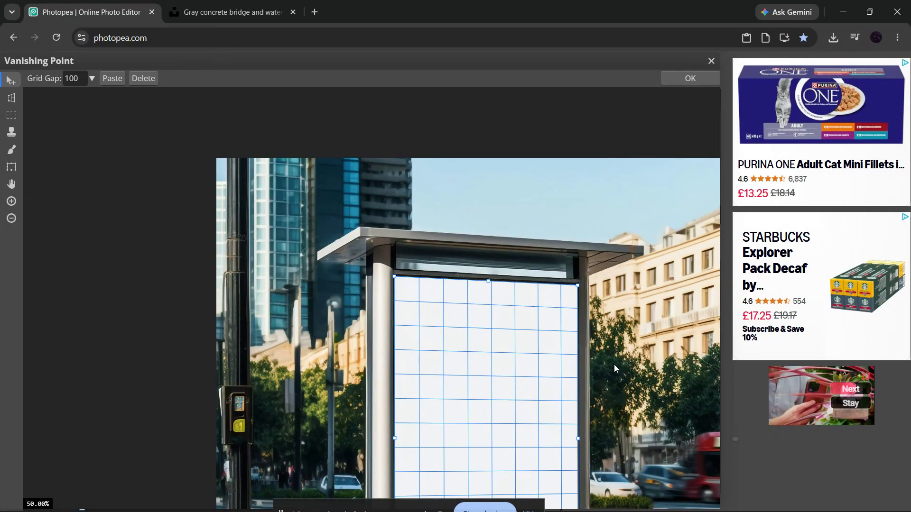
pyautogui.moveTo(614, 365); pyautogui.dragTo(530, 210)
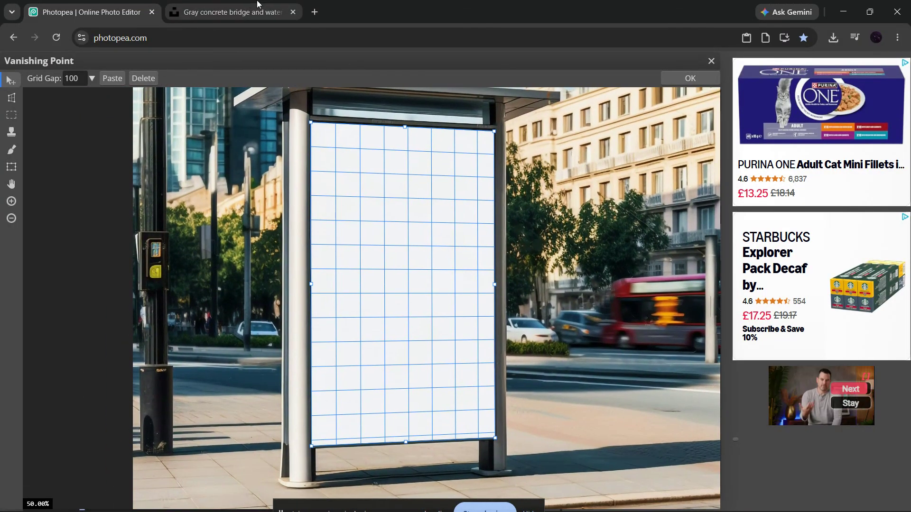
pyautogui.click(258, 5)
pyautogui.rightClick(401, 195)
pyautogui.click(418, 242)
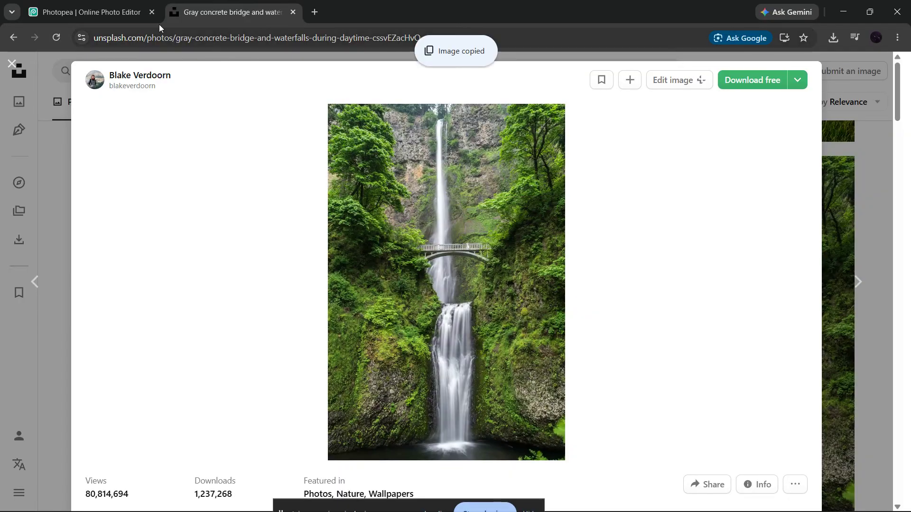
pyautogui.click(90, 12)
pyautogui.hotkey('ctrl', 'v')
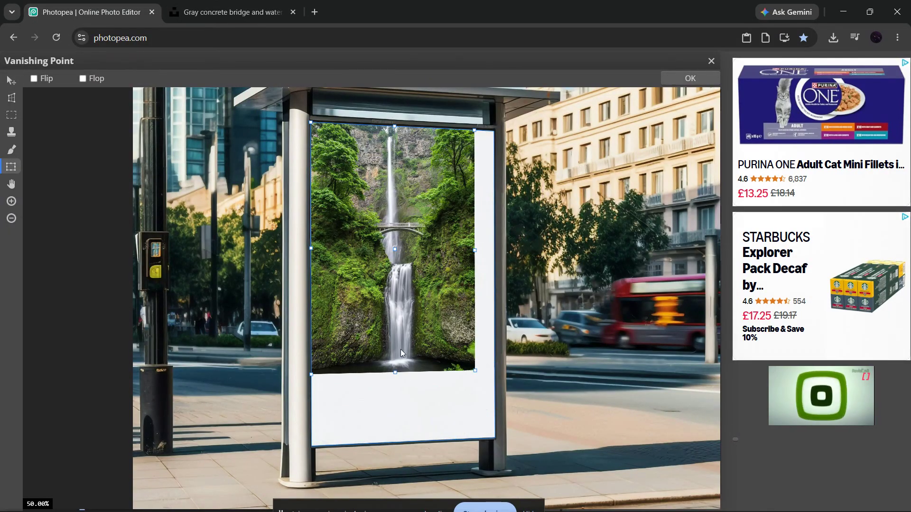
# Stretch the pasted waterfall image to fill the whole billboard plane and apply the Vanishing Point filter
pyautogui.moveTo(393, 371); pyautogui.dragTo(389, 443)
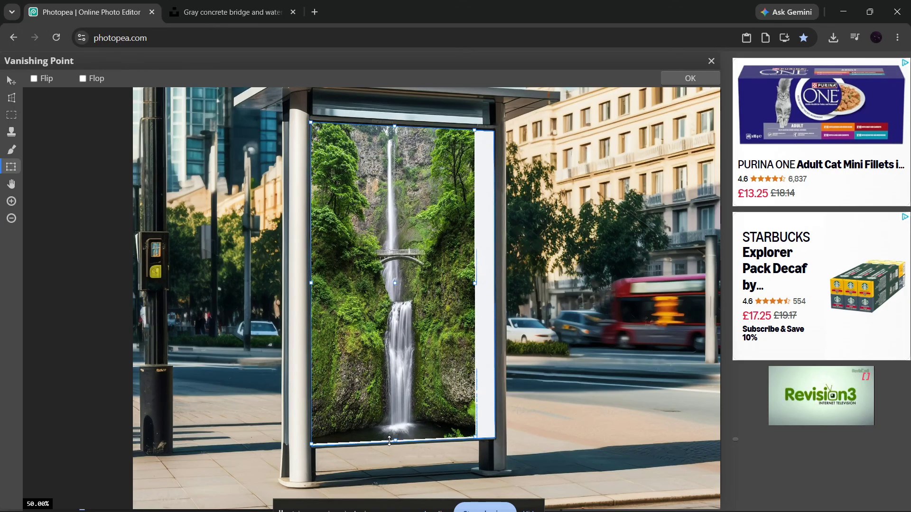
pyautogui.moveTo(474, 284); pyautogui.dragTo(491, 288)
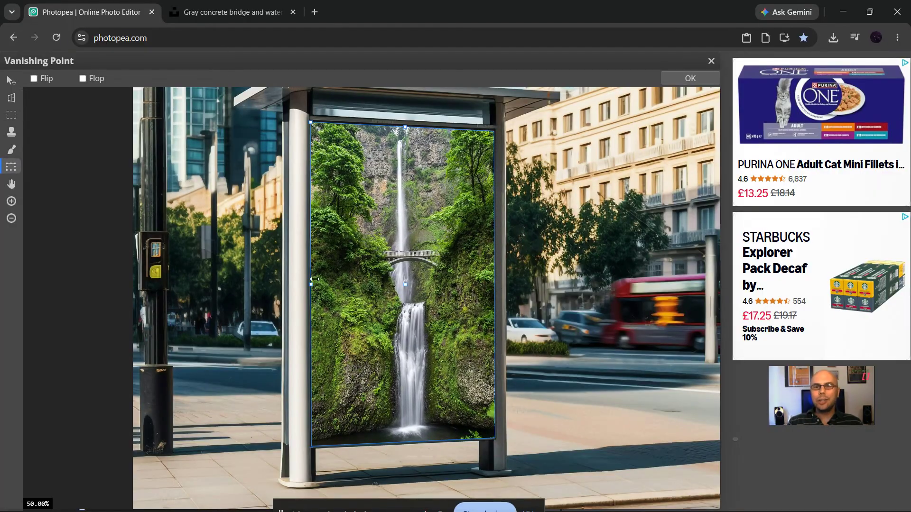
pyautogui.moveTo(315, 282); pyautogui.dragTo(313, 281)
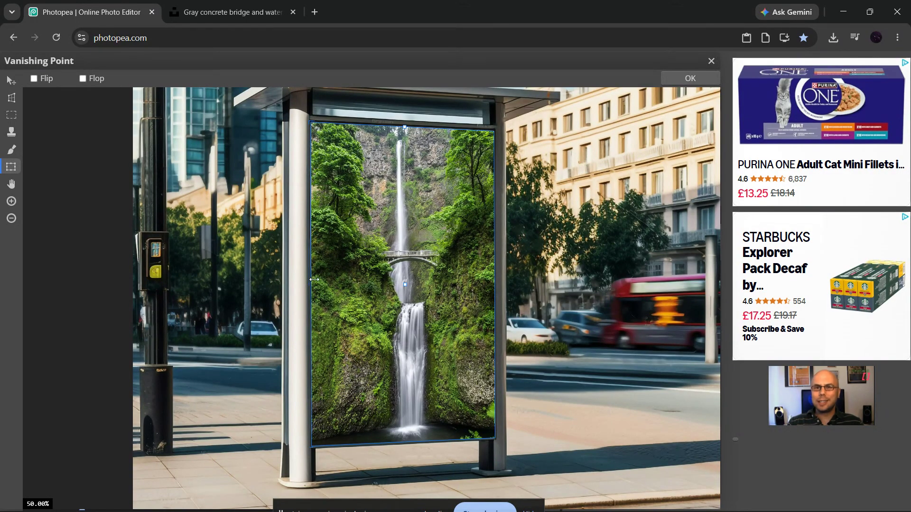
pyautogui.moveTo(314, 280); pyautogui.dragTo(302, 281)
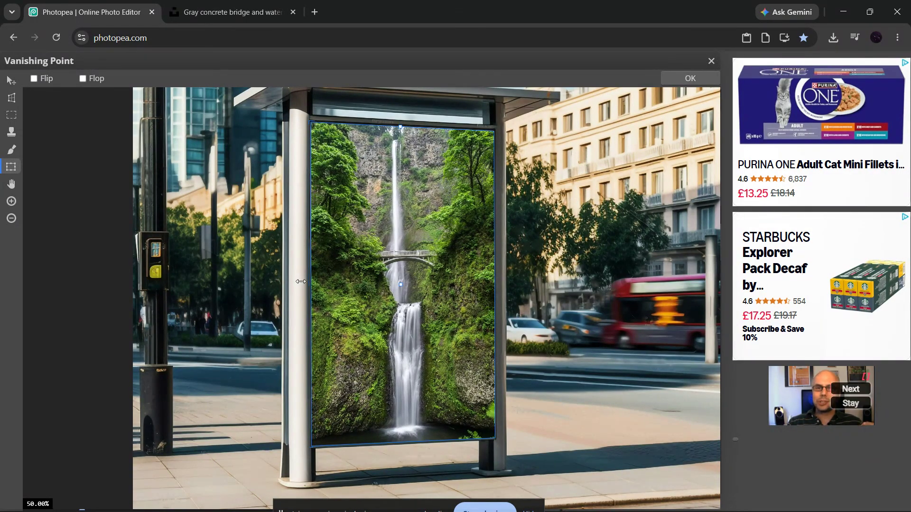
pyautogui.click(701, 78)
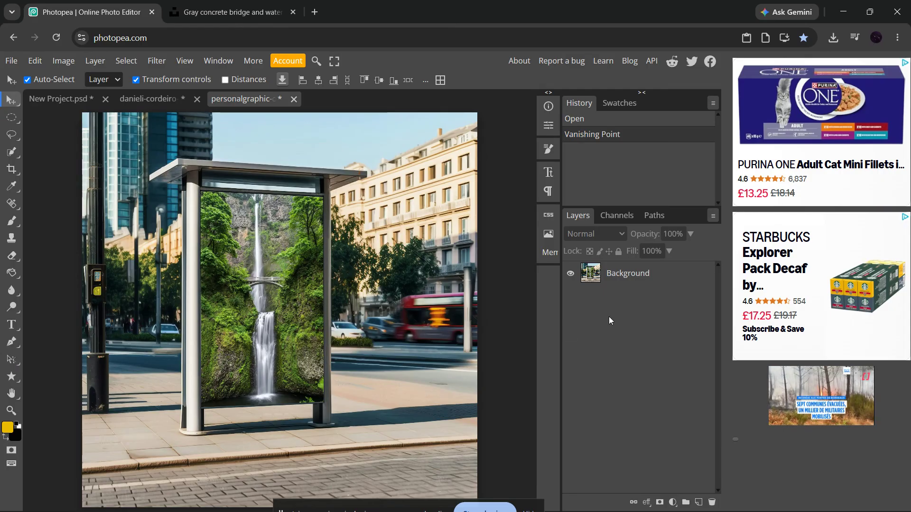
pyautogui.rightClick(614, 284)
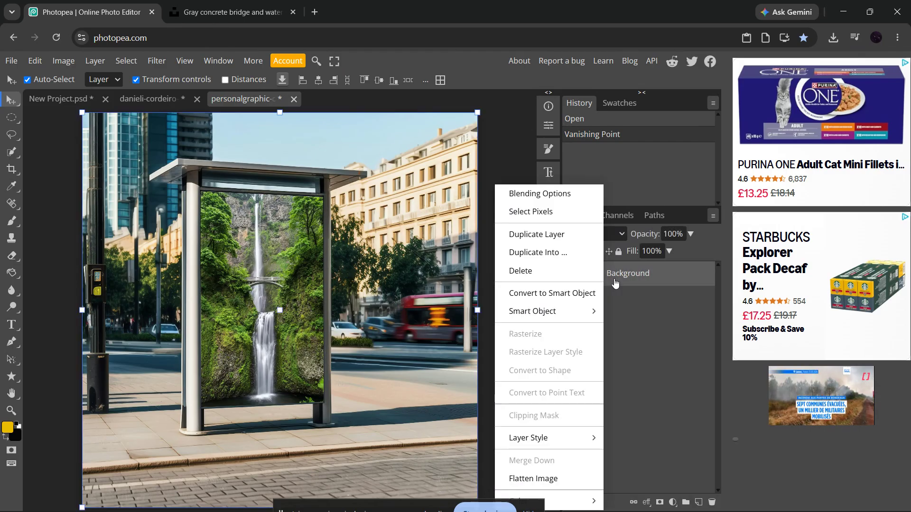
pyautogui.moveTo(522, 318)
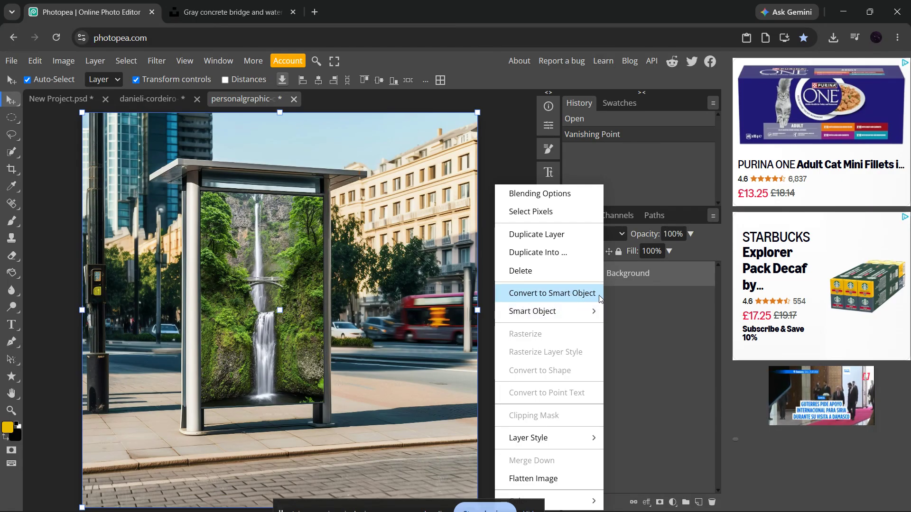
pyautogui.click(630, 340)
pyautogui.click(524, 352)
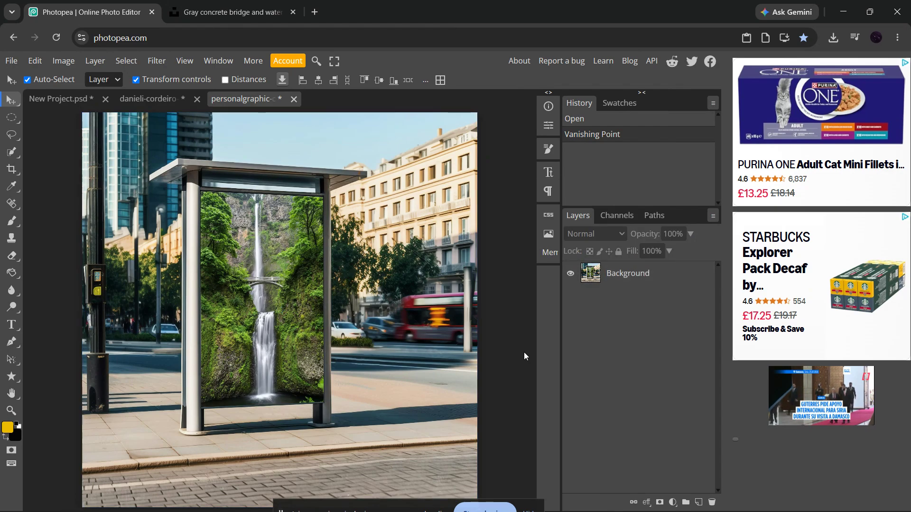